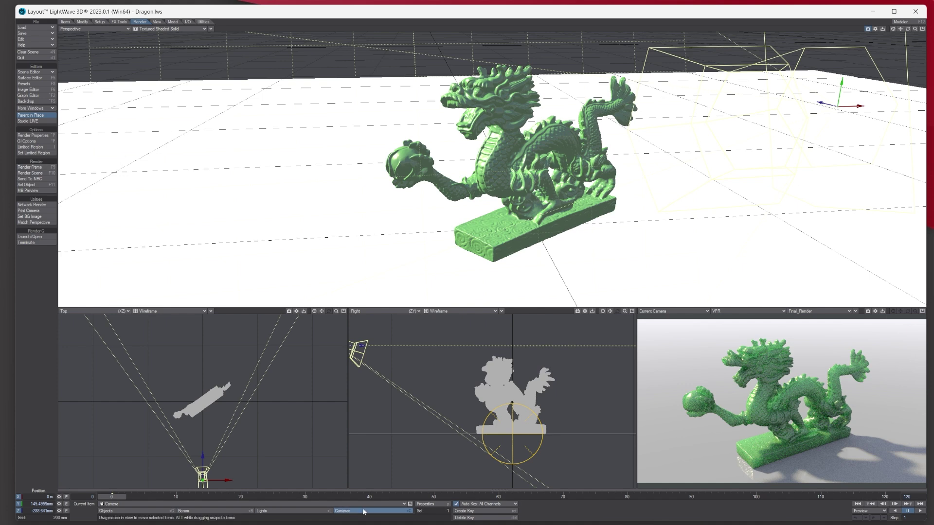
Set the camera to 16 Maximum Samples with a 0.1 Threshold
left_click(430, 504)
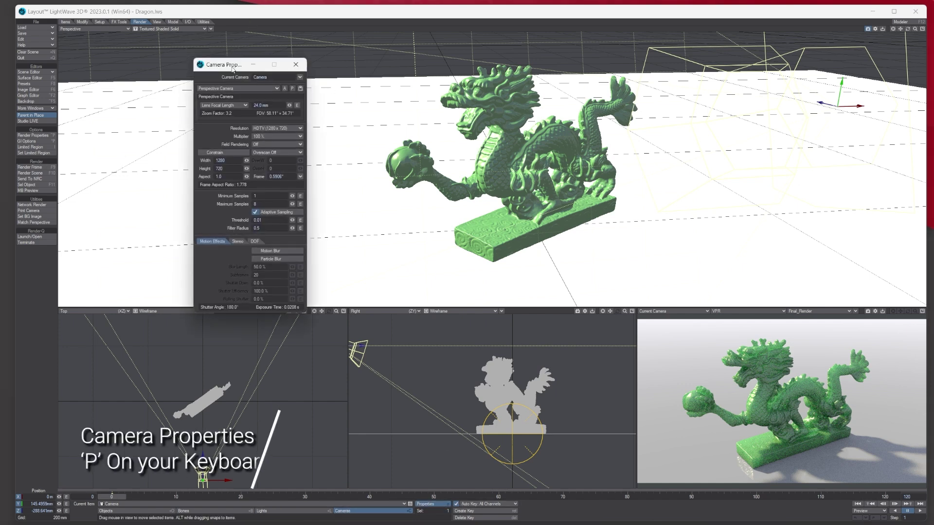
key("p")
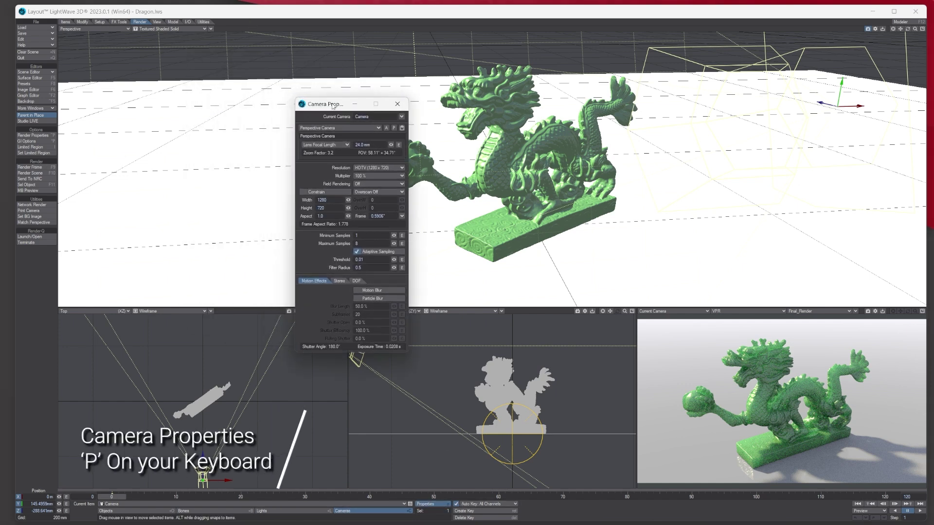
key("Return")
left_click(362, 243)
left_click(369, 259)
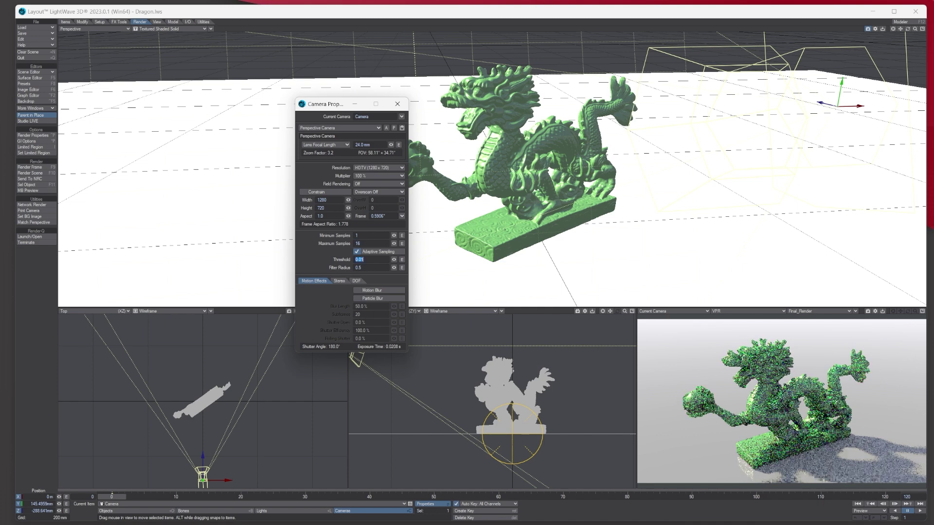
left_click_drag(368, 259, 346, 257)
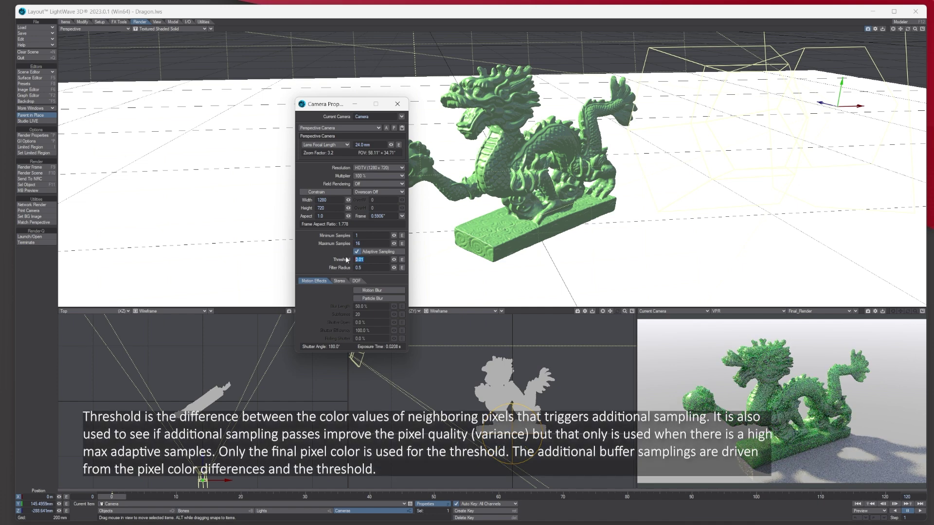
type("0.1")
key("Tab")
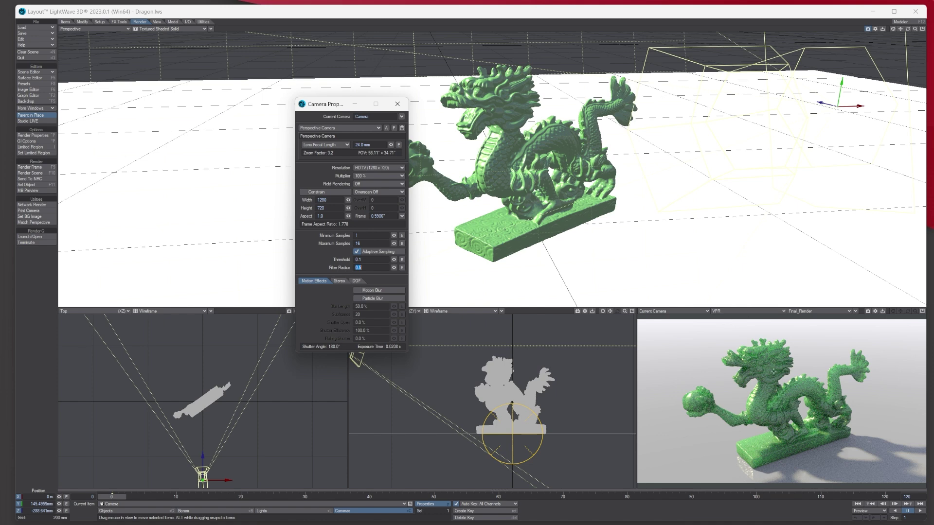
Switch the VPR preview viewport to Textured Shaded Solid and start a frame render
left_click(747, 311)
left_click(773, 294)
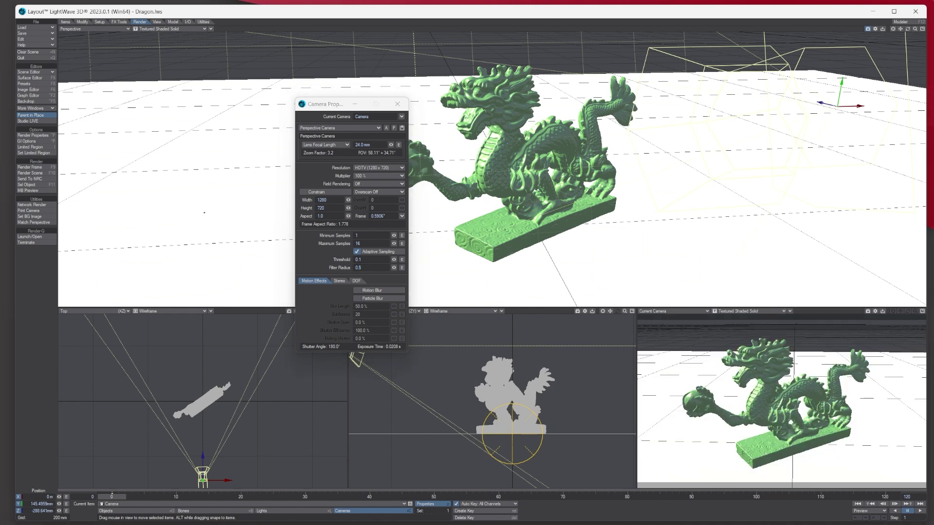
left_click(35, 167)
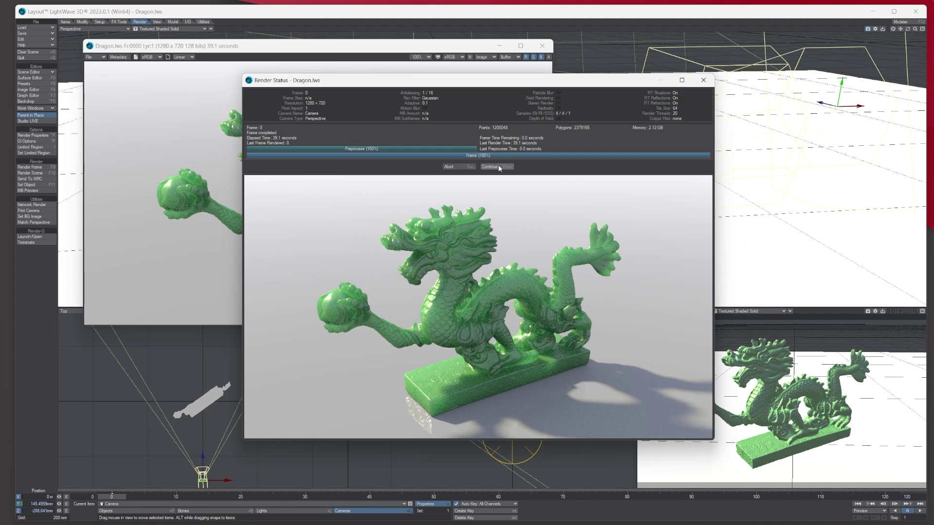
Continue past Render Status to show the finished 1280 × 720 dragon render in the Image Viewer
left_click(499, 168)
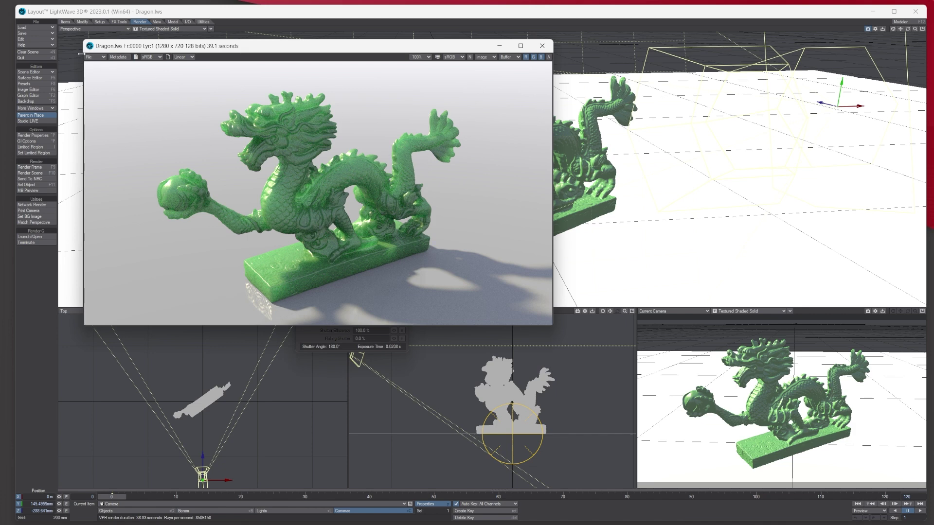
Save the render as LW_JPEG 'R1' in Desktop > Basic tutorials, then move the viewer aside
left_click(97, 57)
mouse_move(99, 59)
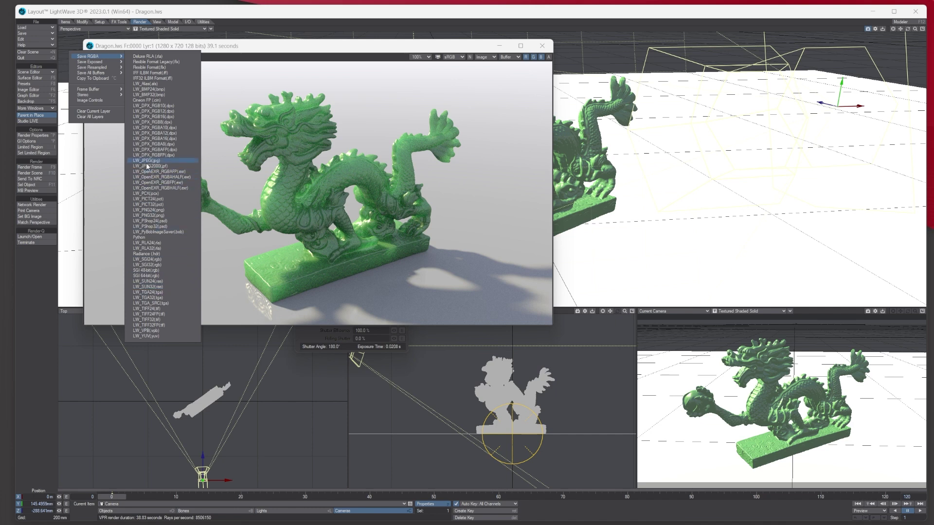
left_click(146, 161)
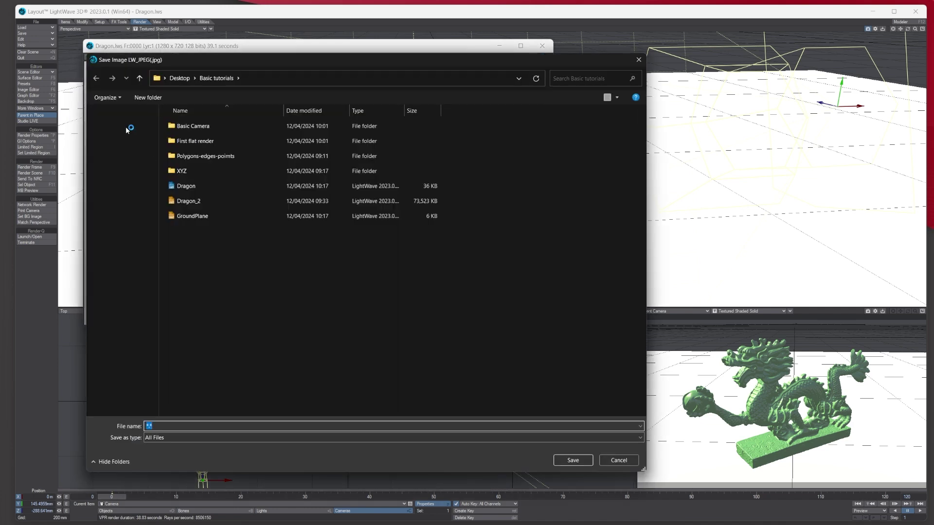
left_click(181, 79)
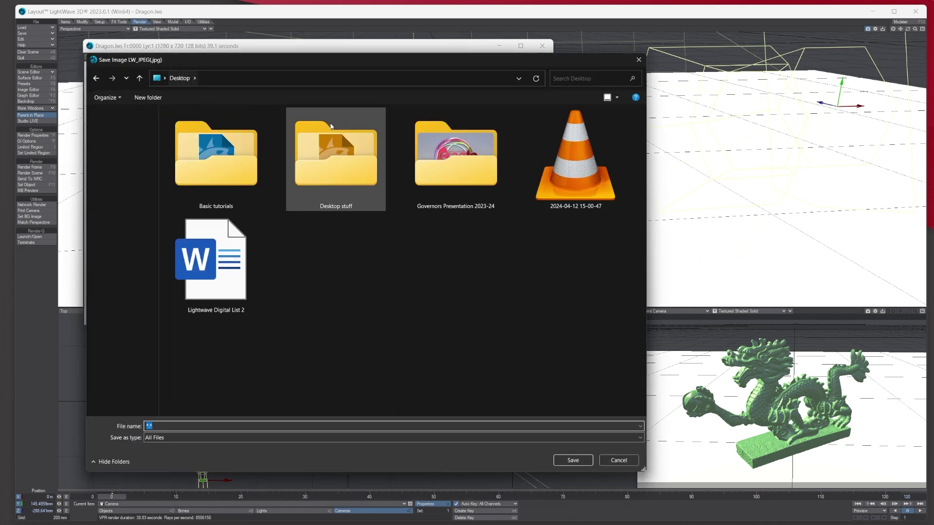
double_click(229, 164)
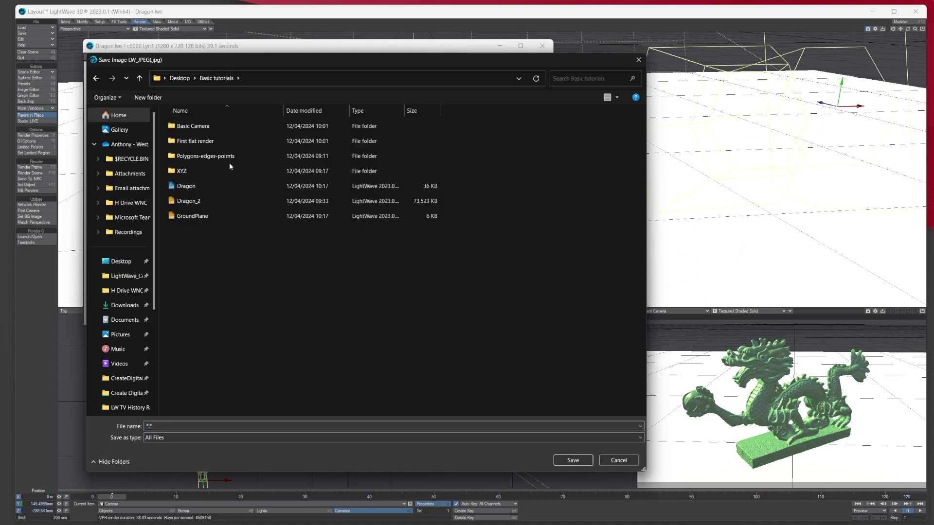
left_click(162, 427)
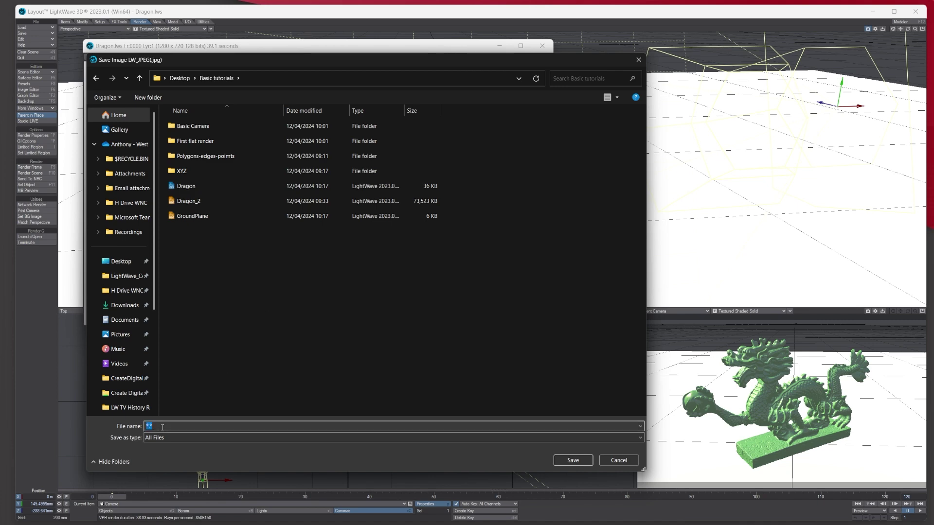
type("R1")
left_click(566, 462)
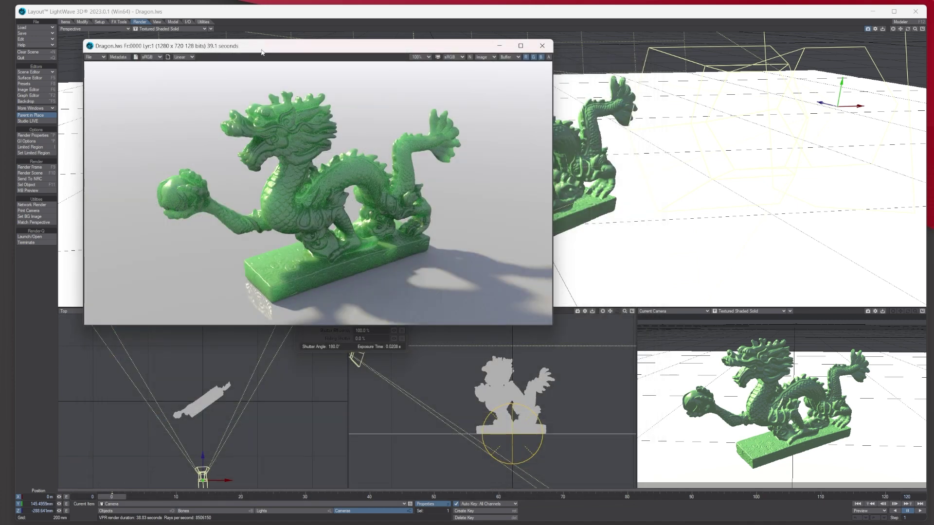
left_click_drag(250, 48, 300, 47)
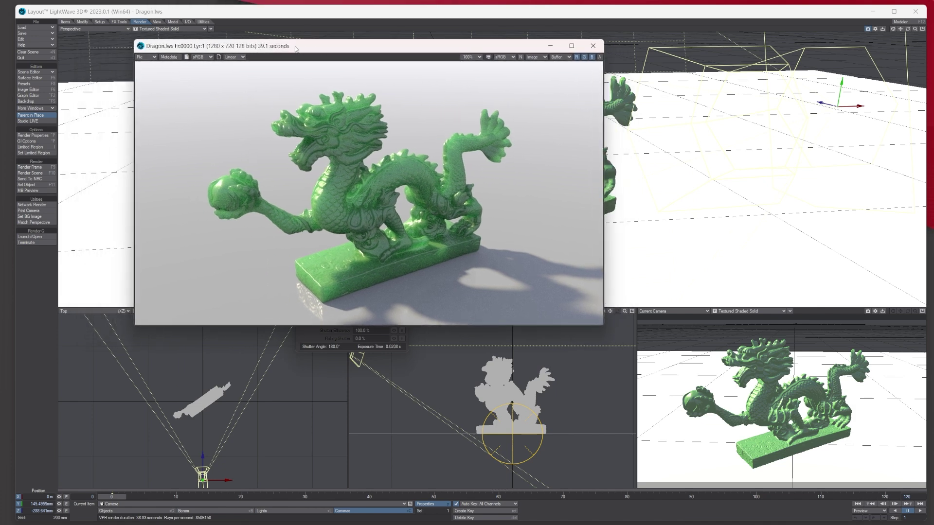
left_click_drag(295, 49, 933, 99)
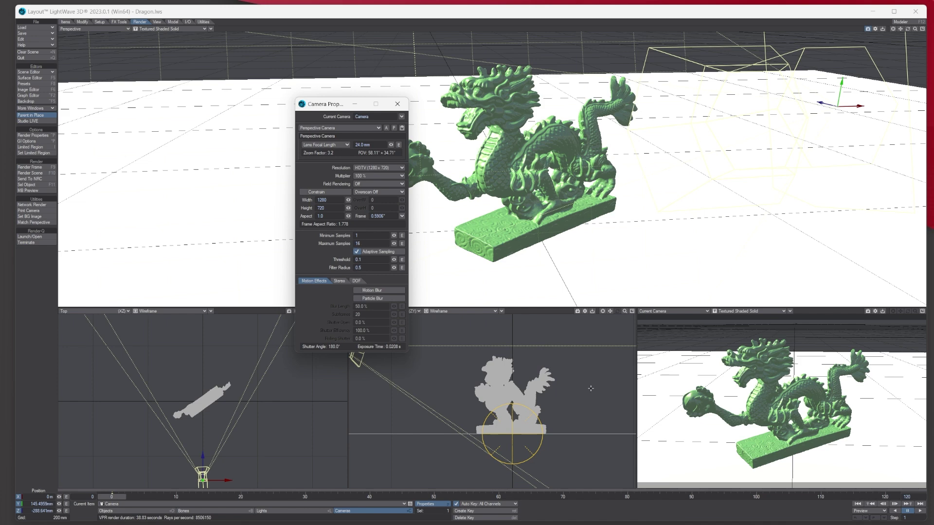
Open the Light properties and set the distant Light's Samples to 8
left_click(274, 512)
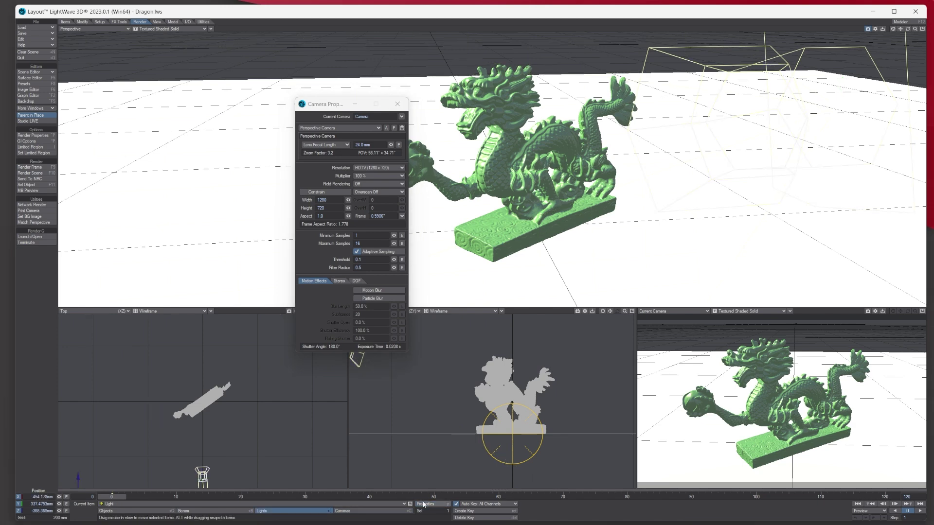
left_click(426, 506)
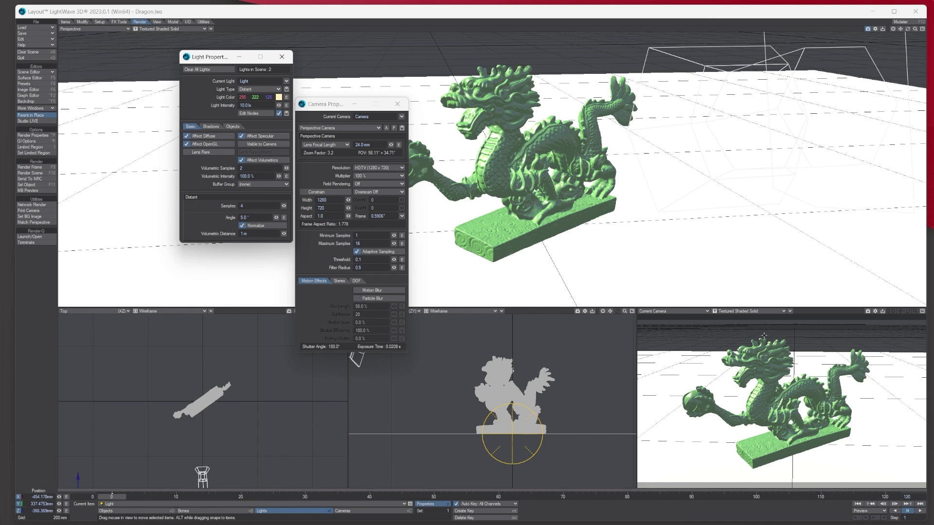
key("Return")
left_click(286, 81)
left_click(287, 86)
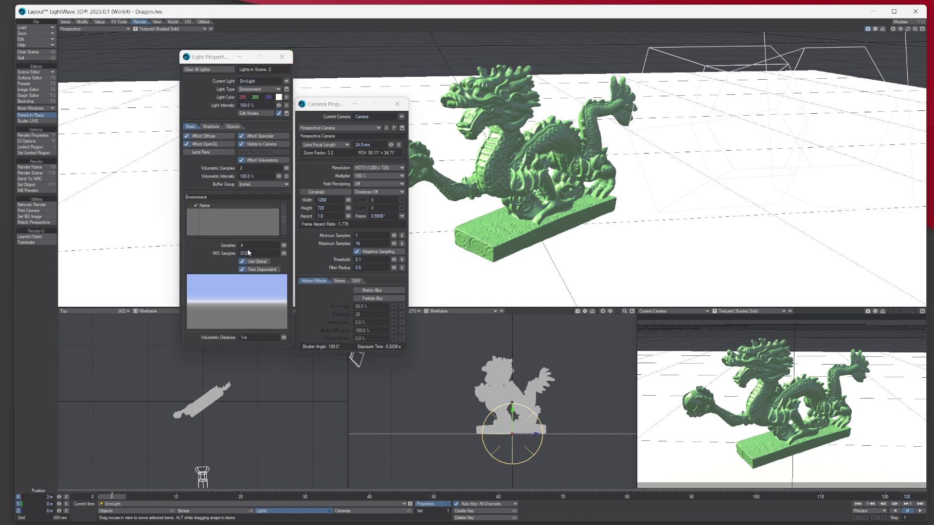
left_click(286, 80)
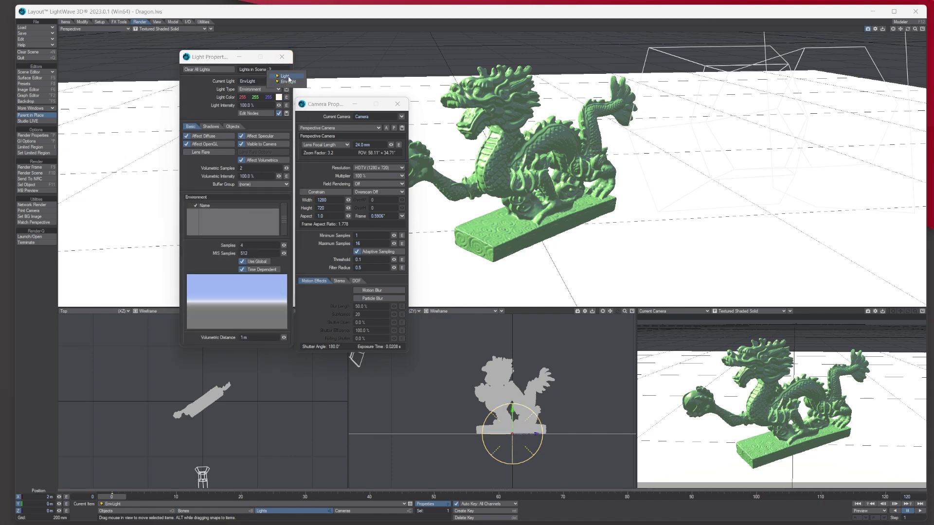
left_click(286, 76)
left_click(239, 208)
type("8")
key("Tab")
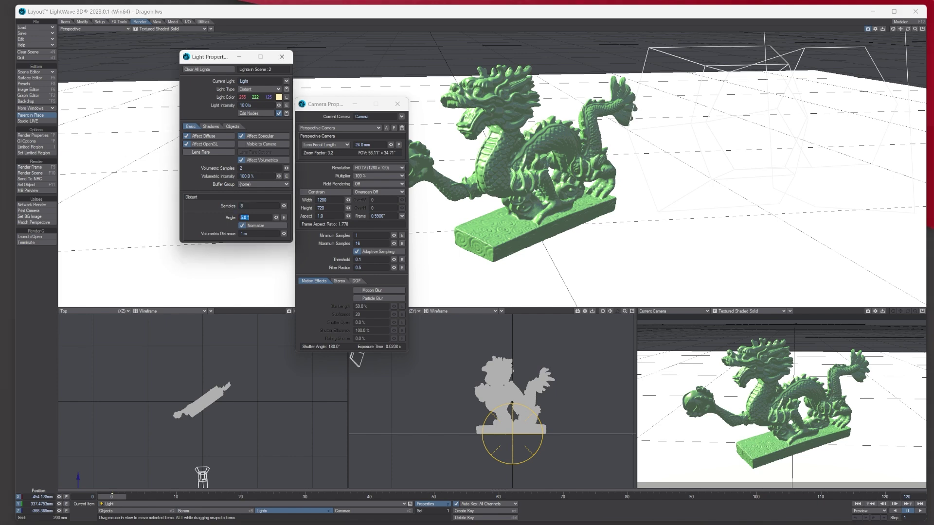
Set EnvLight's Samples to 12 and close the light properties
left_click(287, 81)
left_click(287, 85)
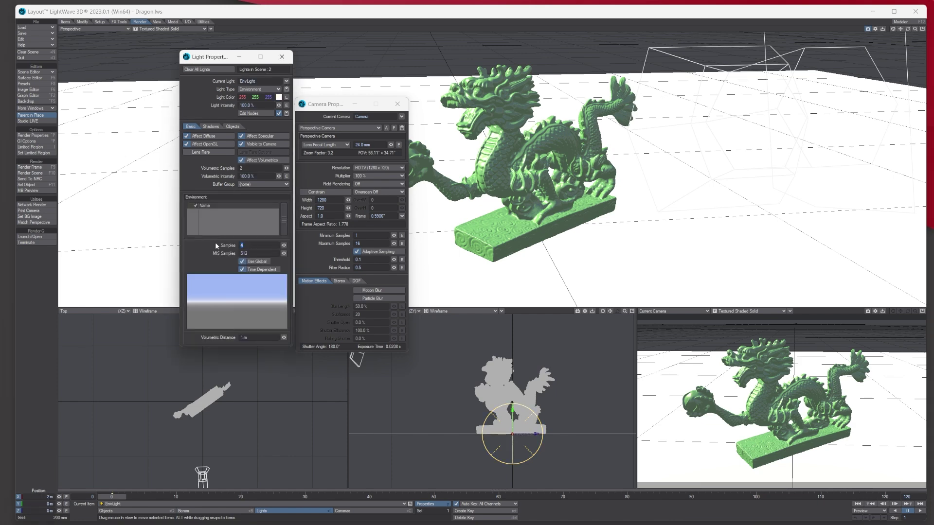
type("12")
key("Tab")
left_click(282, 56)
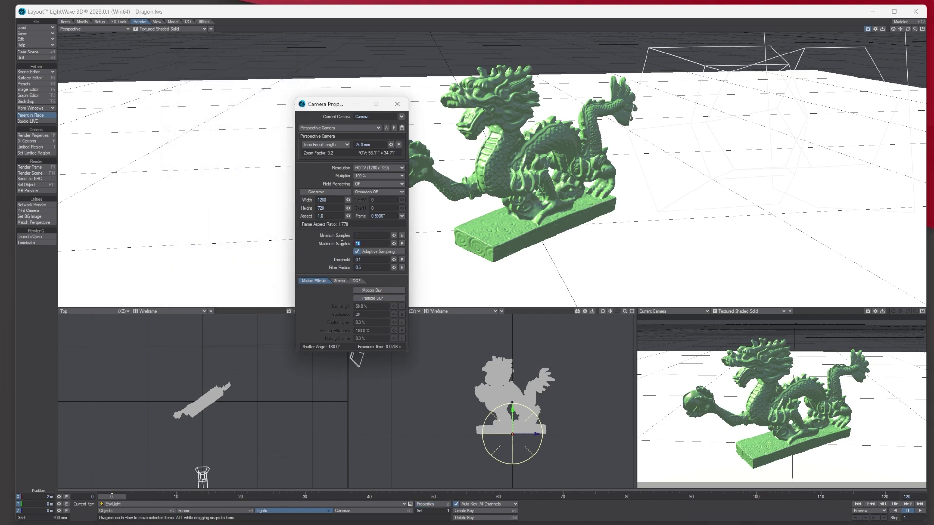
Set camera Maximum Samples to 24 and open the VPR tab of Render Properties
type("24")
key("Tab")
left_click(39, 136)
left_click_drag(184, 174, 205, 92)
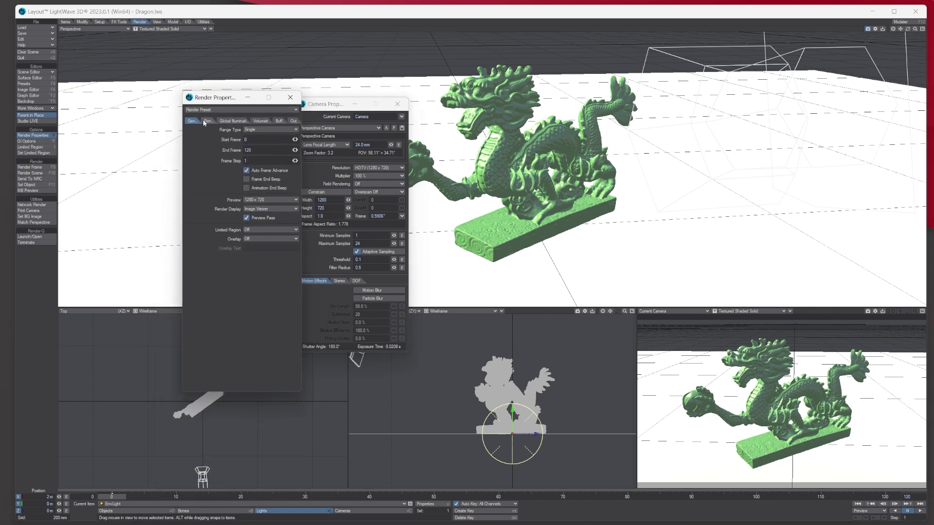
left_click(208, 121)
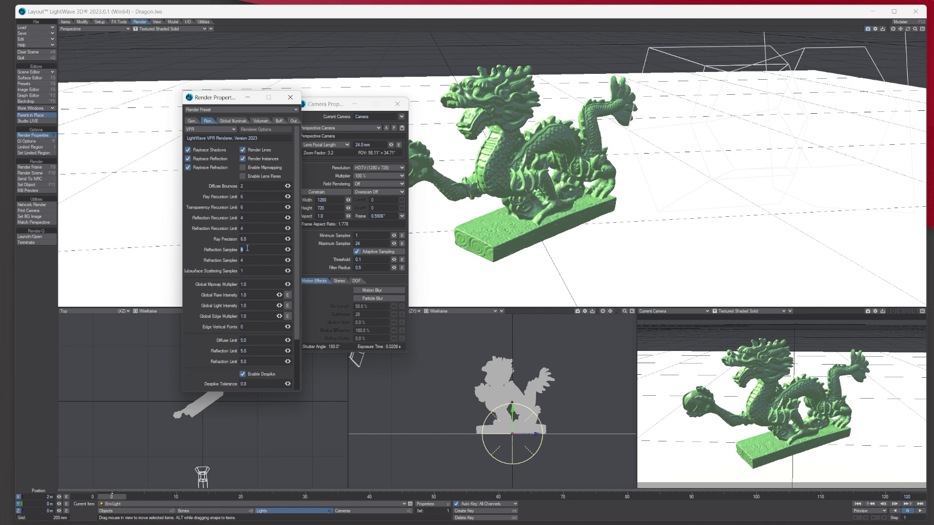
Set refraction samples to 4 and lower the despike tolerance to 0.2
key("Tab")
scroll(209, 320, "down", 3)
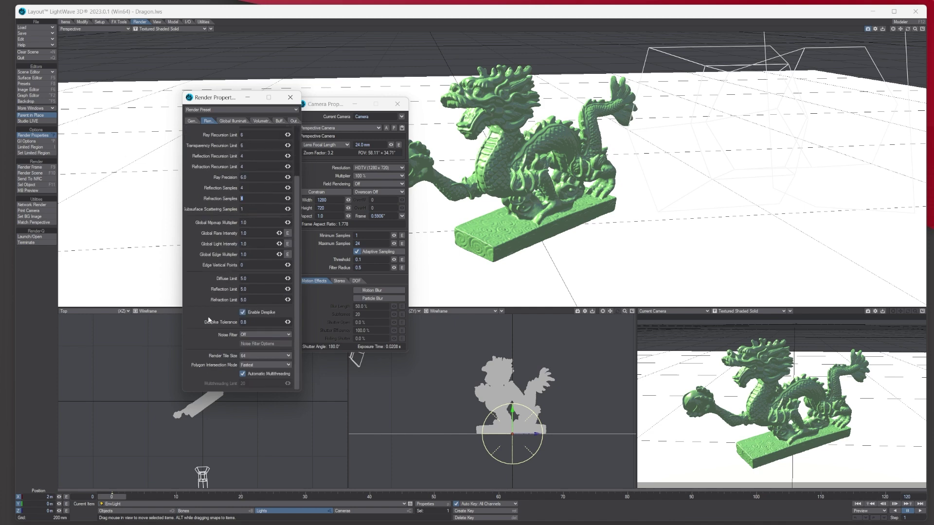
left_click(250, 322)
scroll(226, 325, "up", 5)
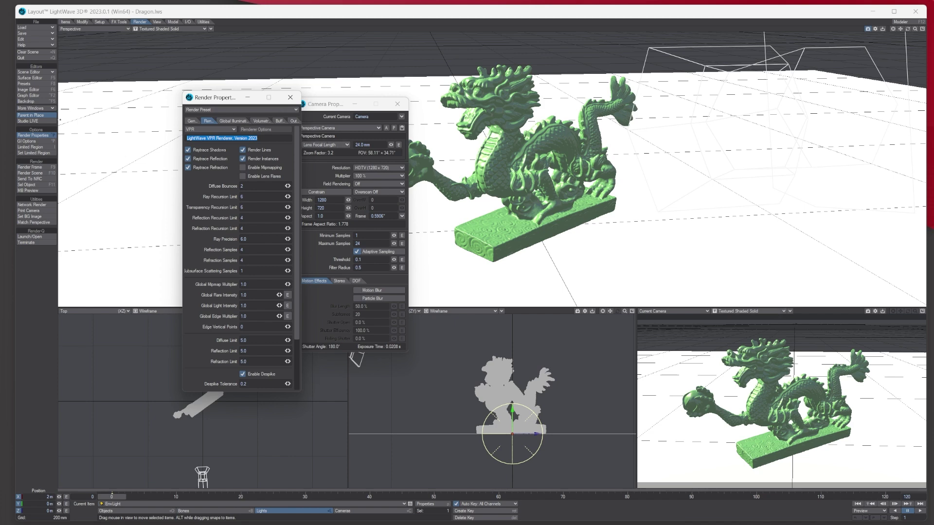
Re-render the dragon frame with the higher samples (62.5 s), inspect it, and close the viewer
left_click(31, 167)
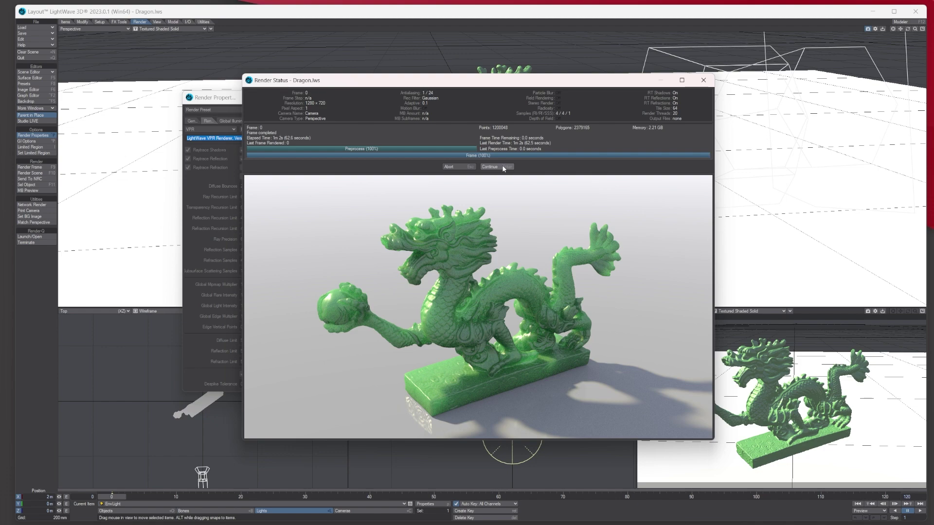
left_click(502, 166)
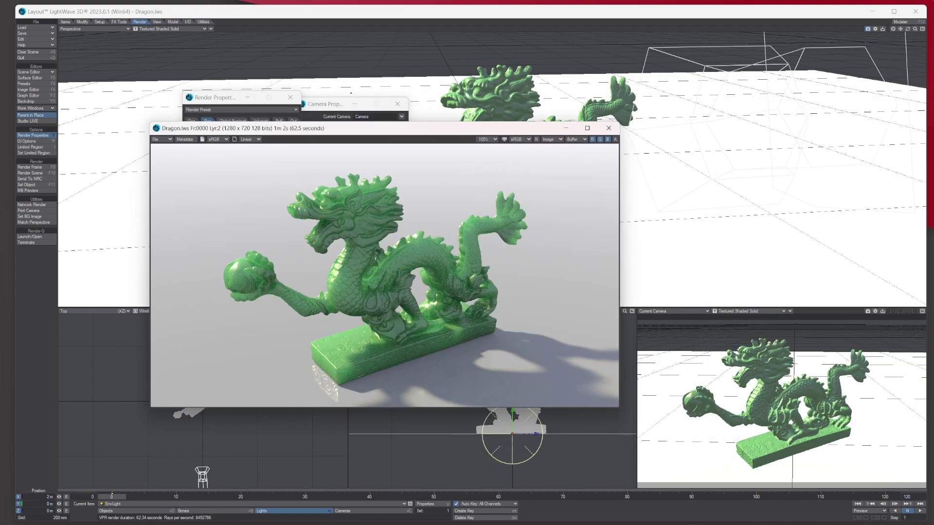
left_click_drag(372, 129, 507, 206)
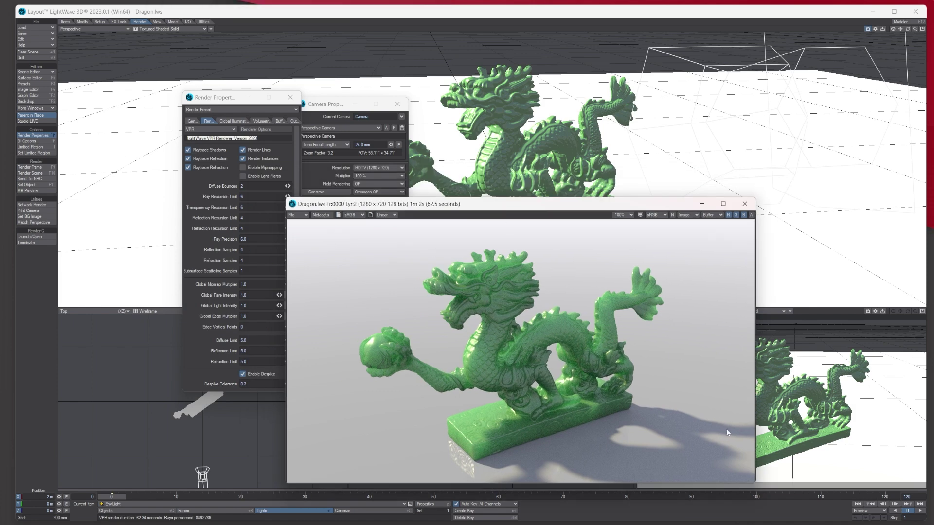
left_click_drag(489, 206, 521, 158)
left_click(777, 156)
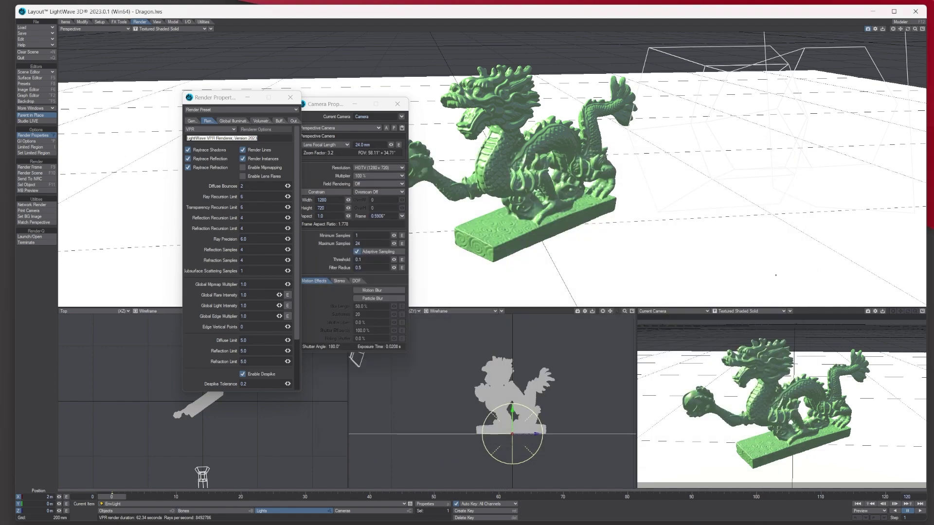
left_click(742, 314)
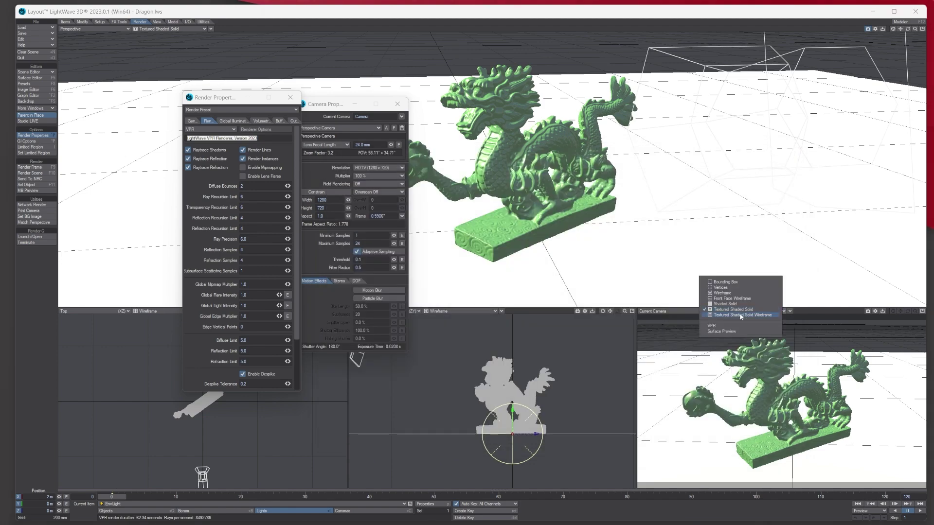
left_click(739, 325)
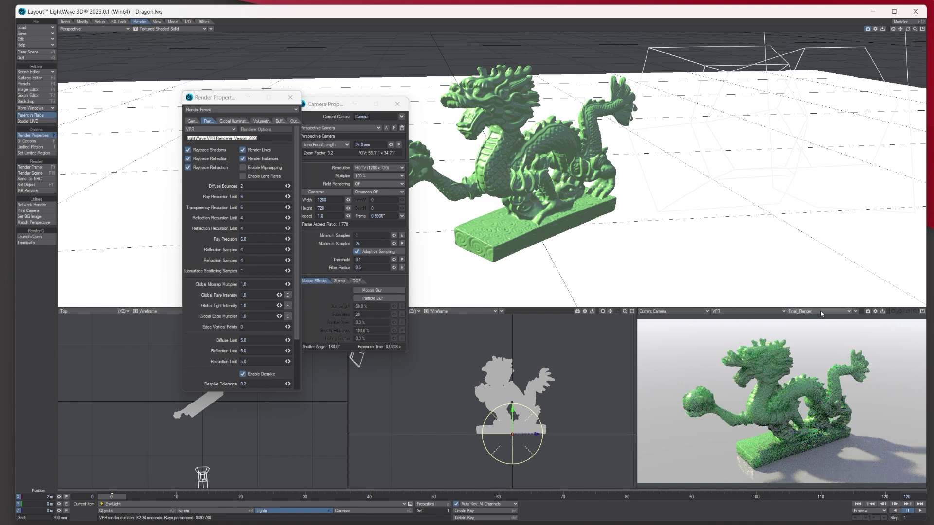
left_click(811, 311)
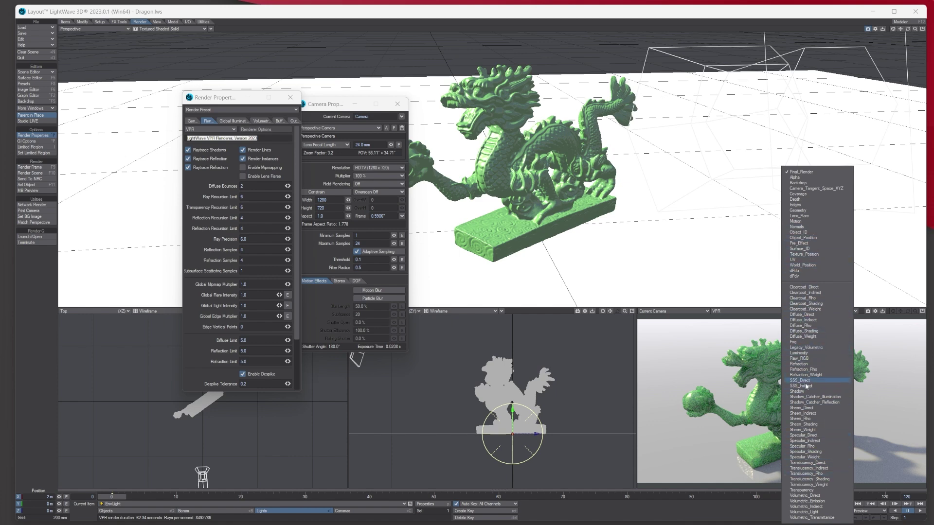
left_click(819, 199)
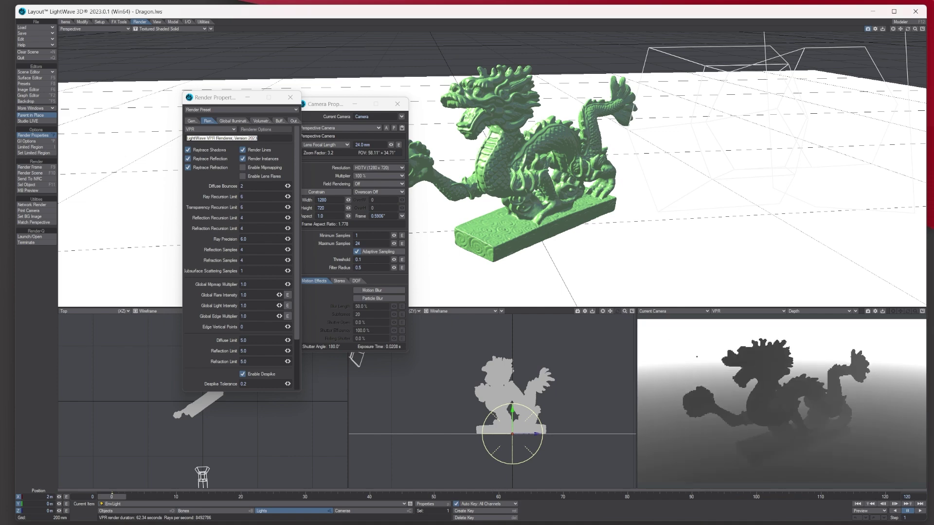
left_click(843, 312)
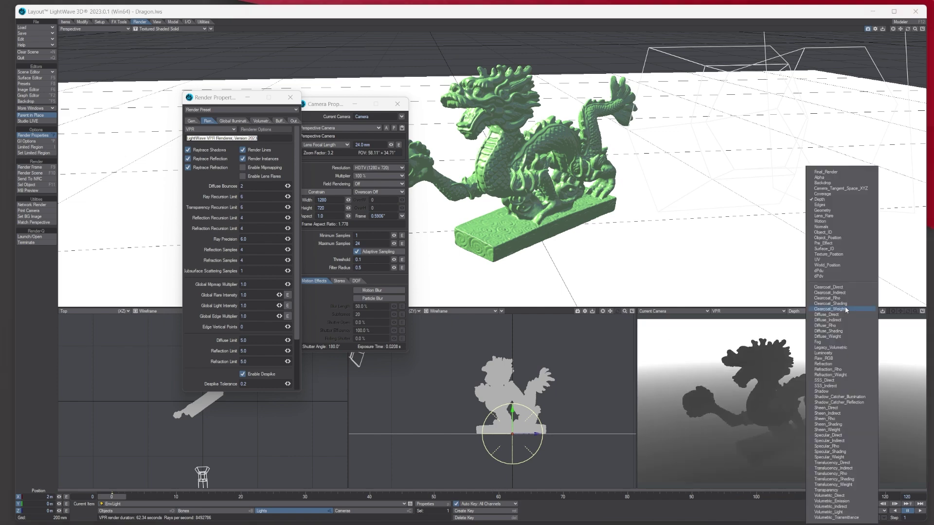
left_click(839, 392)
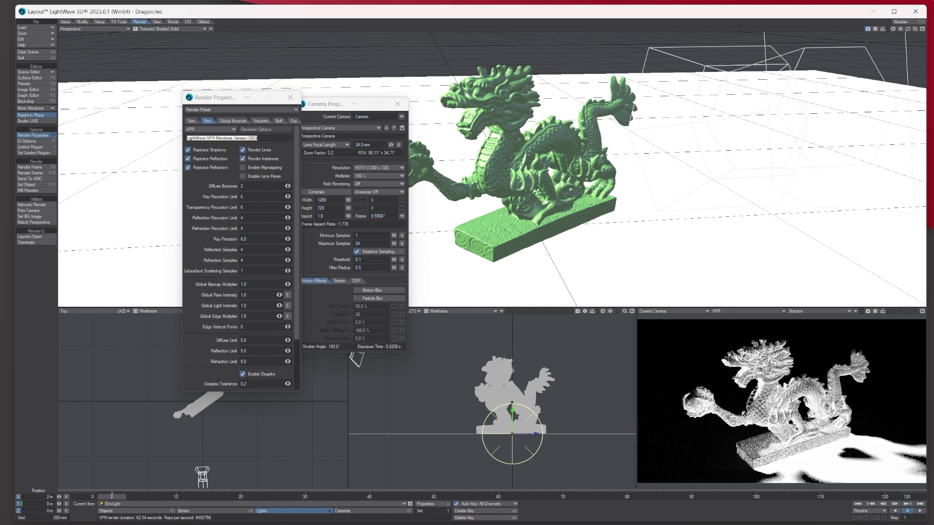
left_click(801, 310)
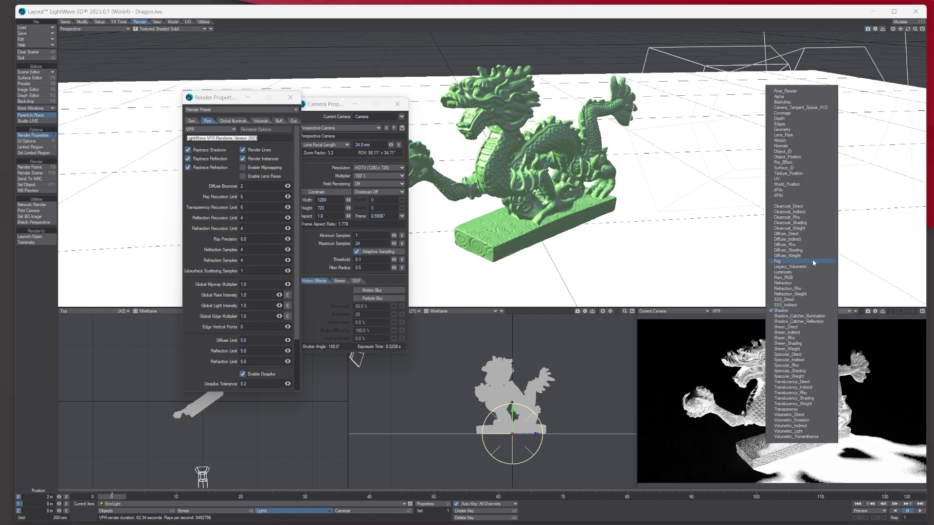
left_click(799, 92)
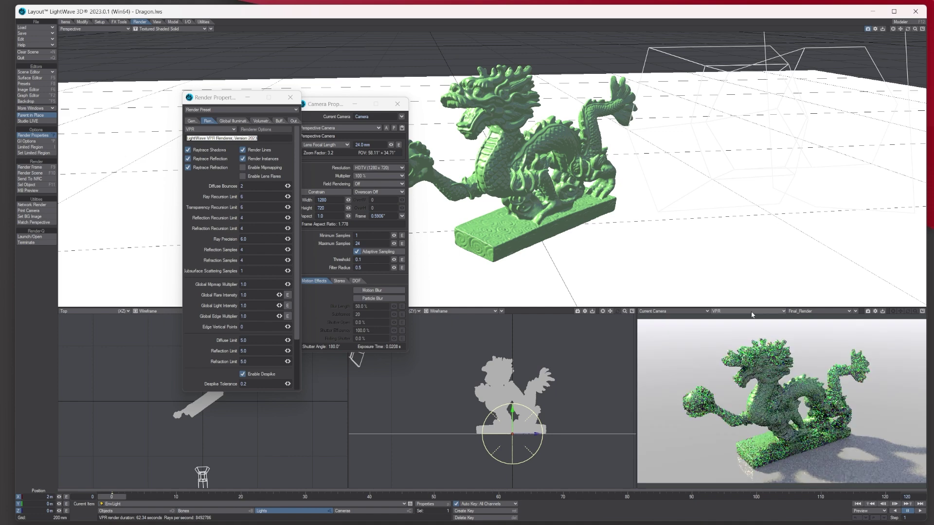
left_click(749, 311)
left_click(742, 295)
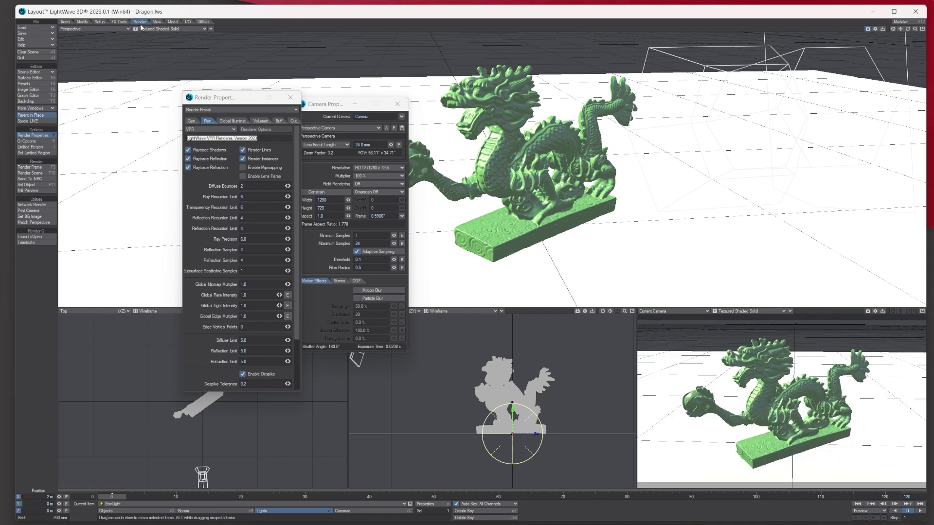
Show the Buffers tab in a widened Render Properties and set the camera viewport to VPR
left_click(279, 121)
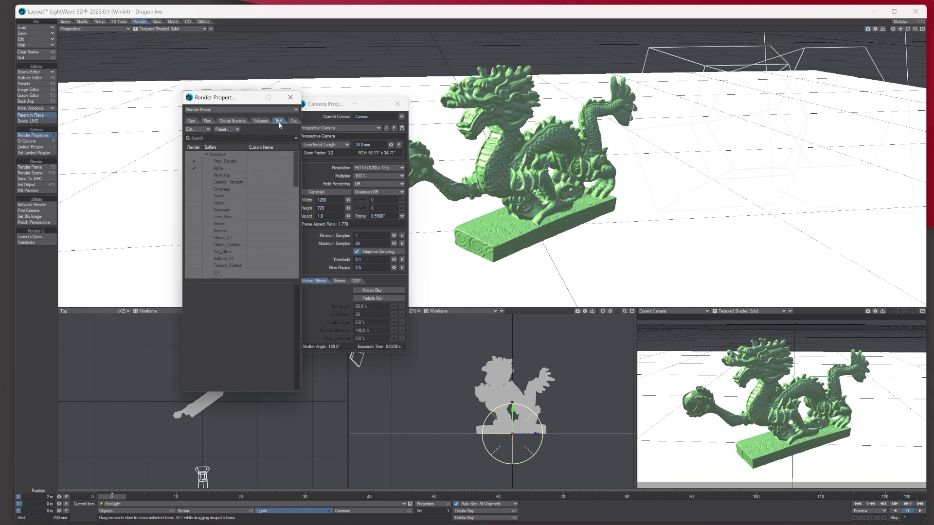
left_click_drag(300, 169, 355, 178)
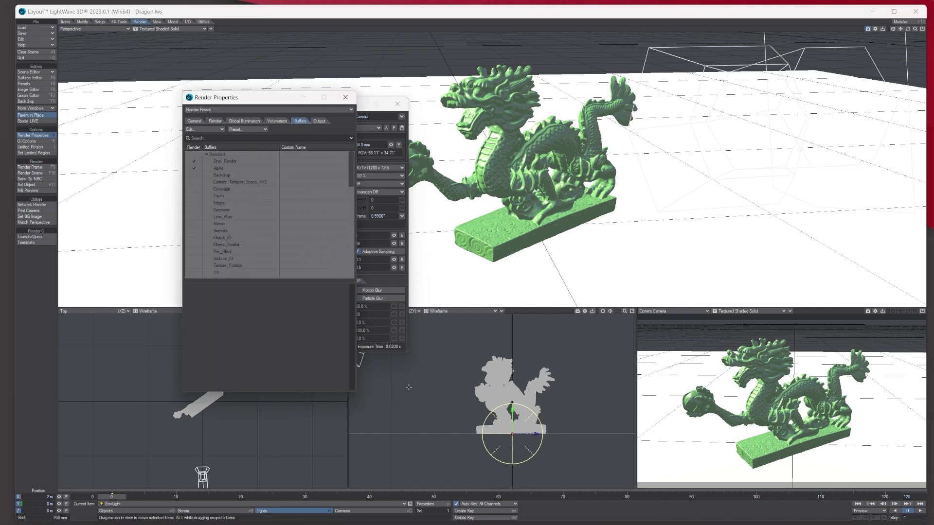
left_click(789, 311)
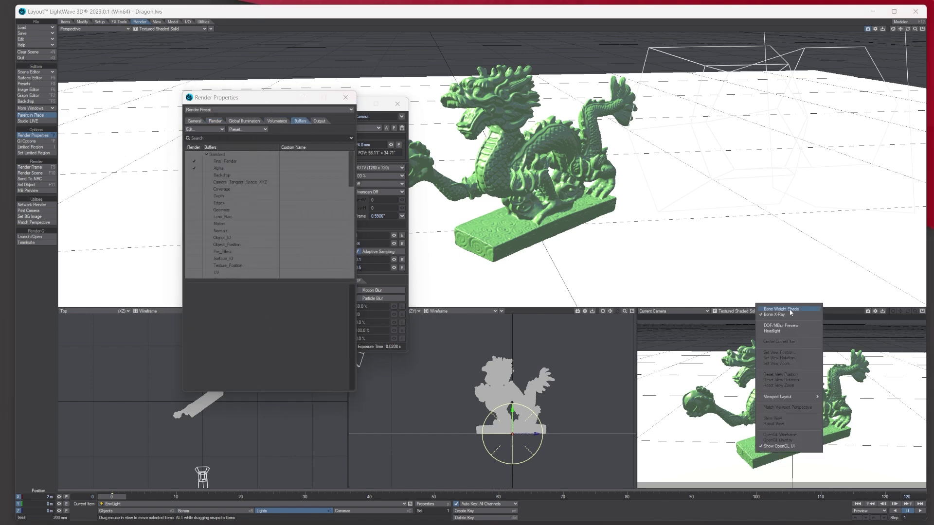
left_click(795, 315)
left_click(733, 312)
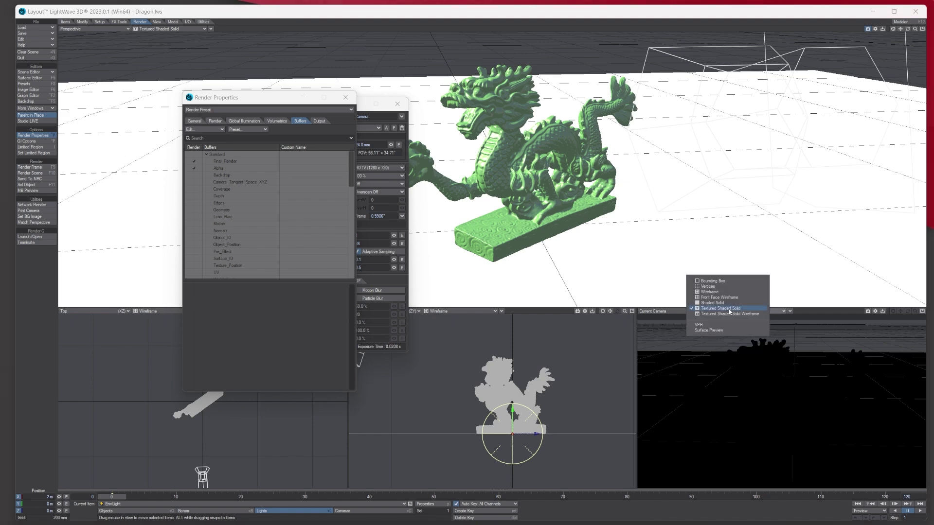
left_click(731, 324)
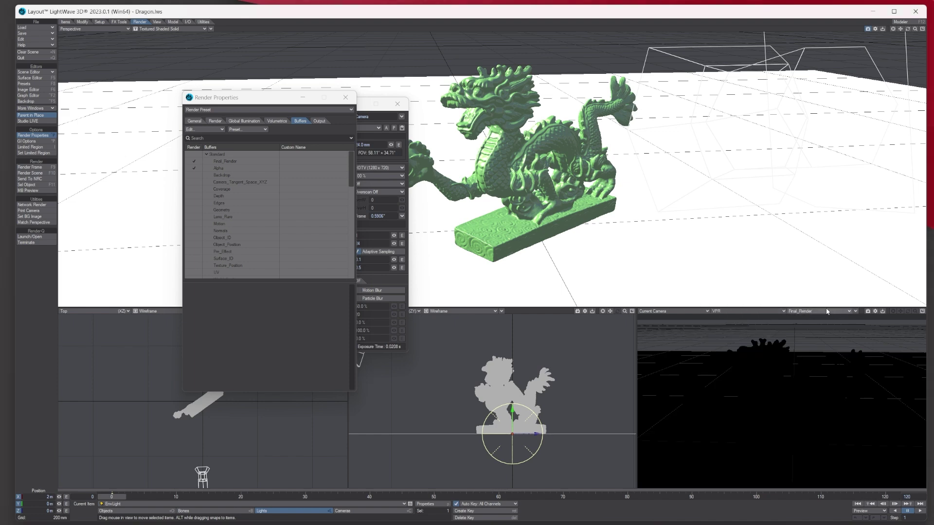
left_click(827, 311)
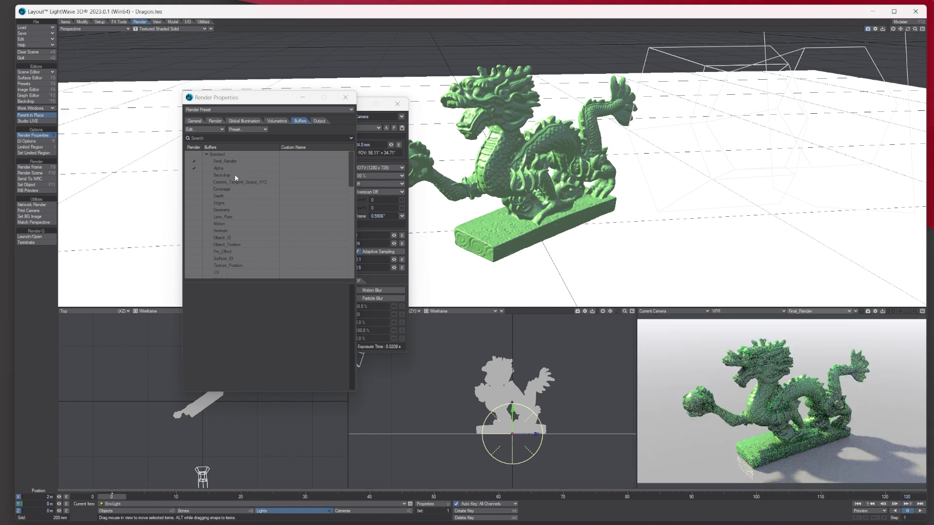
Enable the Depth and Shadow render buffers and close Render Properties
left_click(197, 196)
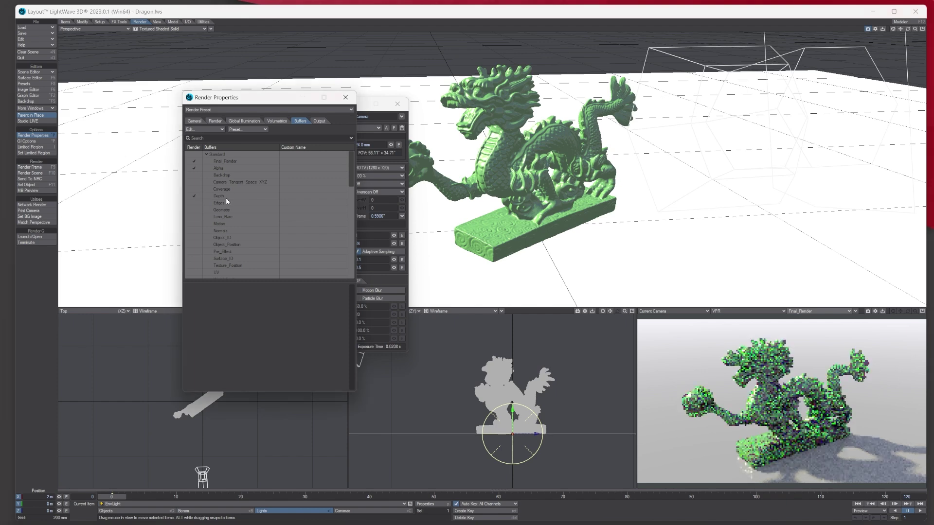
scroll(251, 247, "down", 6)
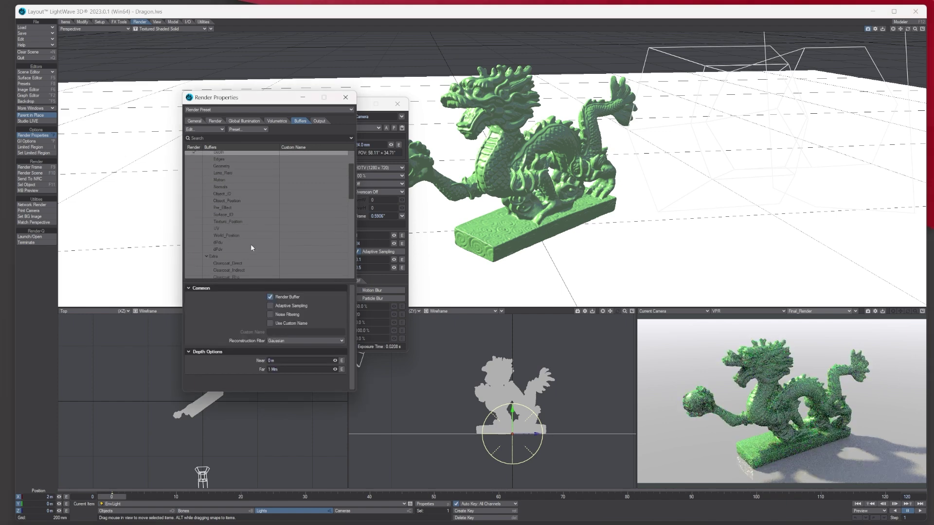
scroll(250, 244, "down", 2)
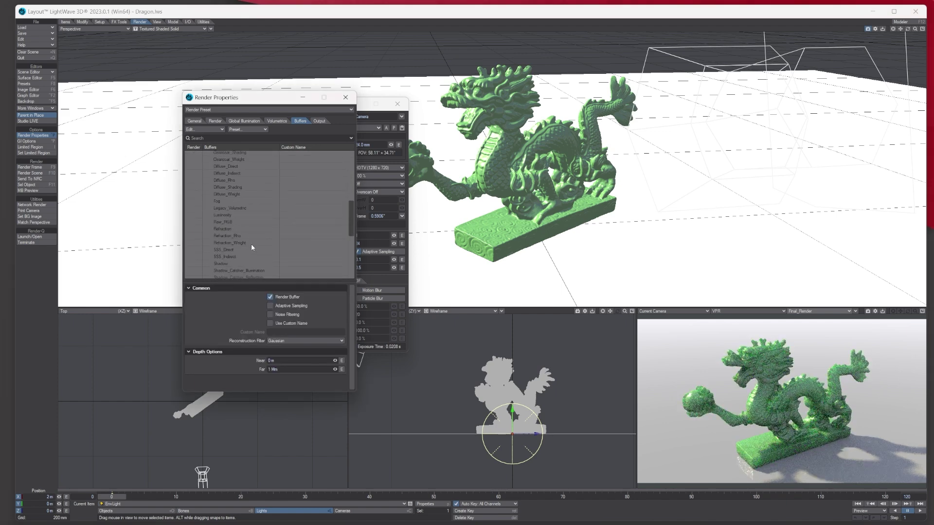
left_click(195, 264)
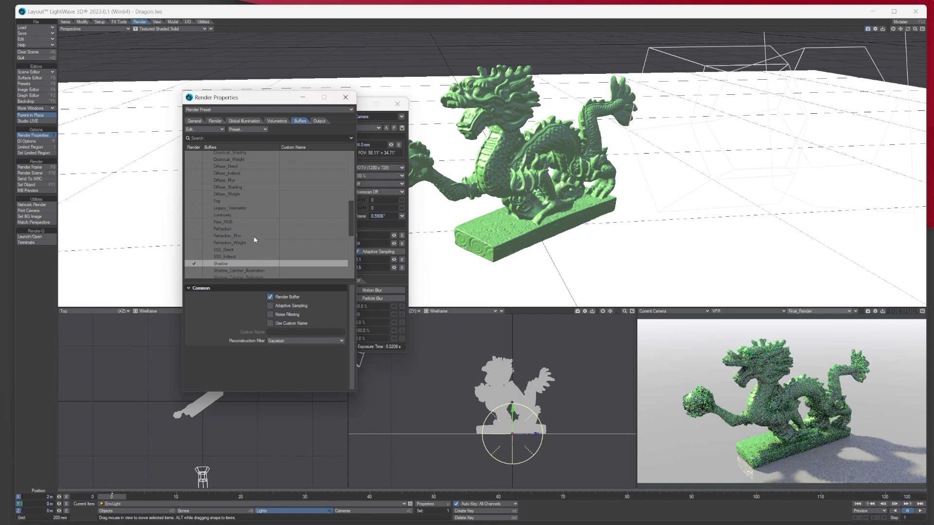
scroll(253, 235, "up", 8)
scroll(253, 237, "down", 10)
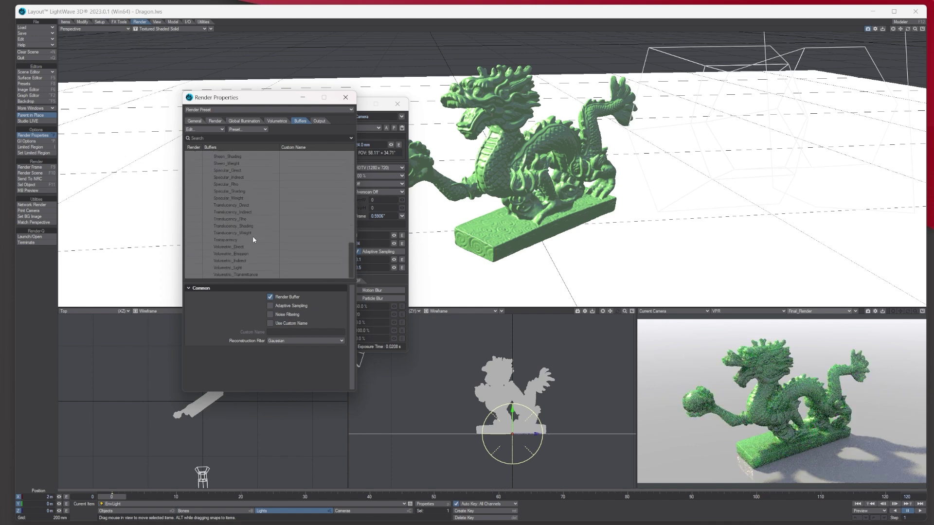
scroll(252, 236, "up", 10)
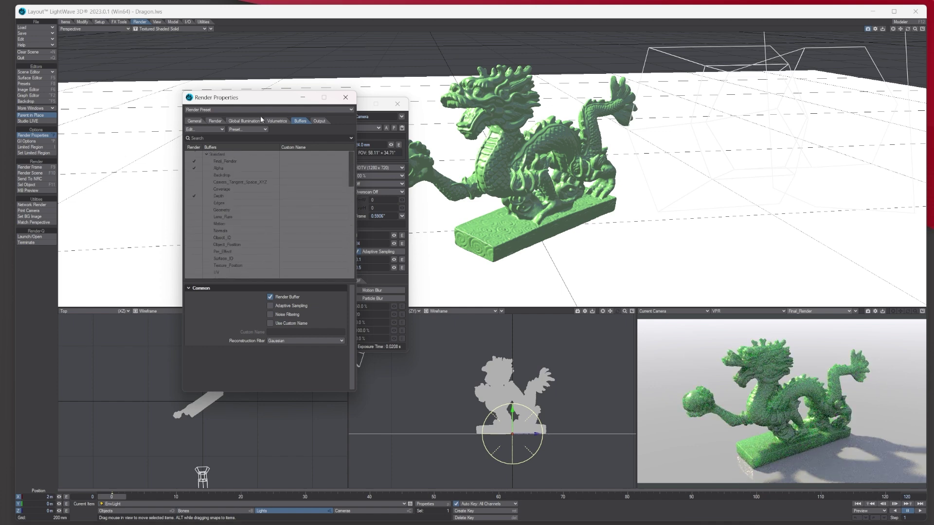
left_click(345, 98)
Drop camera Maximum Samples to 4 and render the dragon frame
left_click(366, 243)
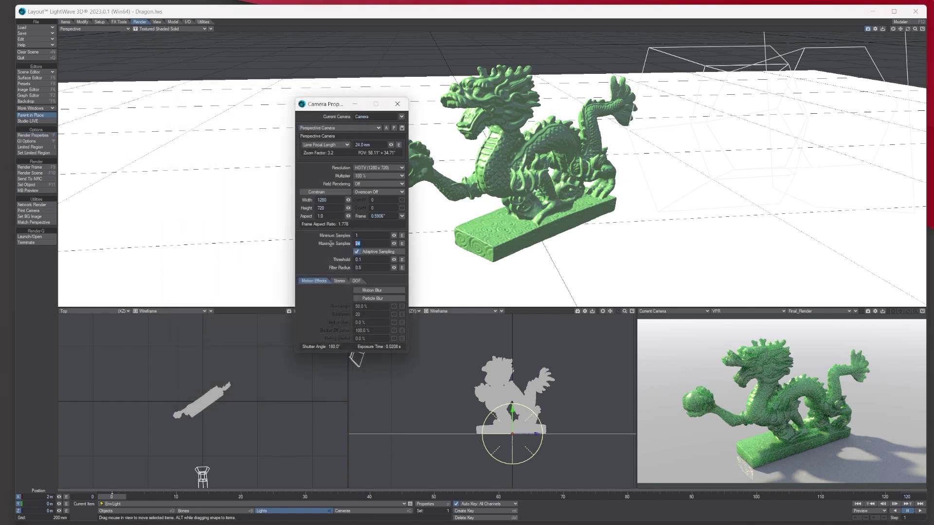
type("4")
key("Tab")
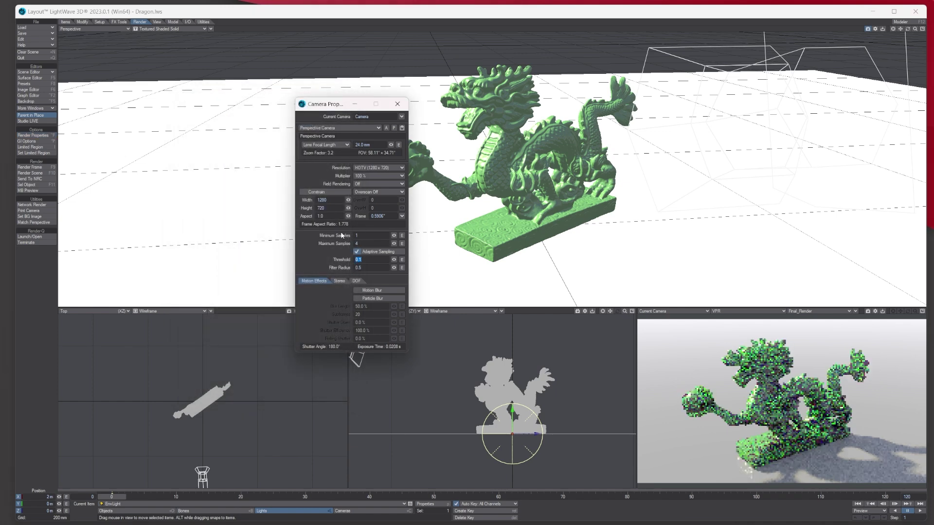
left_click(34, 168)
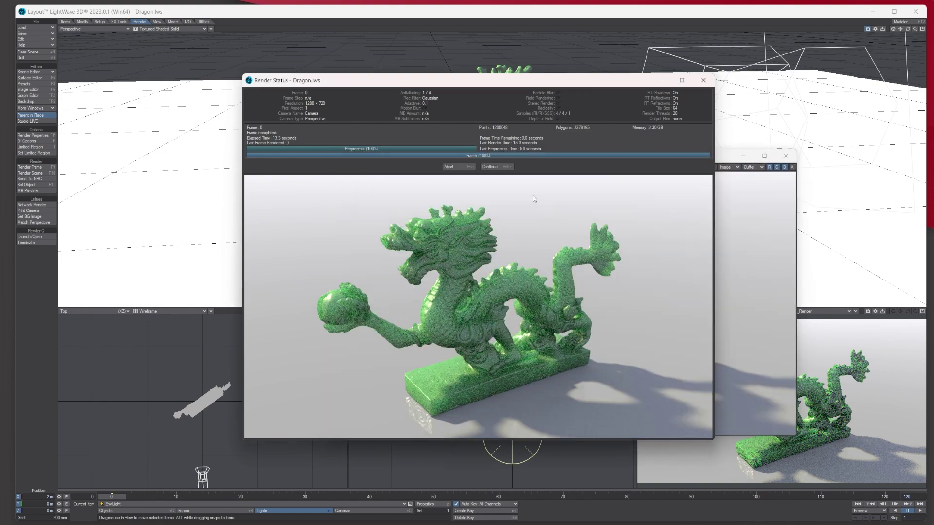
Continue to the Image Viewer and view the Alpha, Depth and Shadow buffers in turn
left_click(489, 166)
left_click_drag(609, 157, 328, 167)
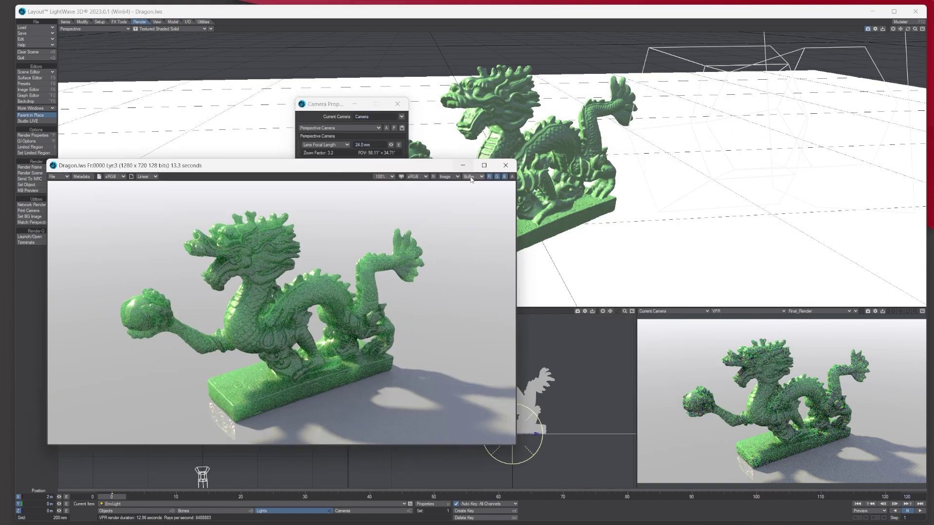
left_click(470, 177)
left_click(472, 180)
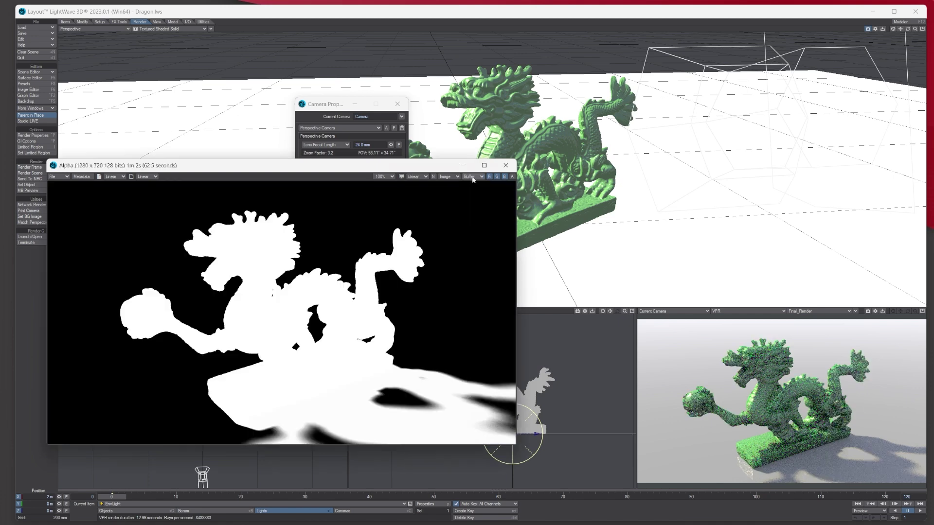
left_click(472, 178)
left_click(471, 176)
left_click(471, 176)
left_click(476, 180)
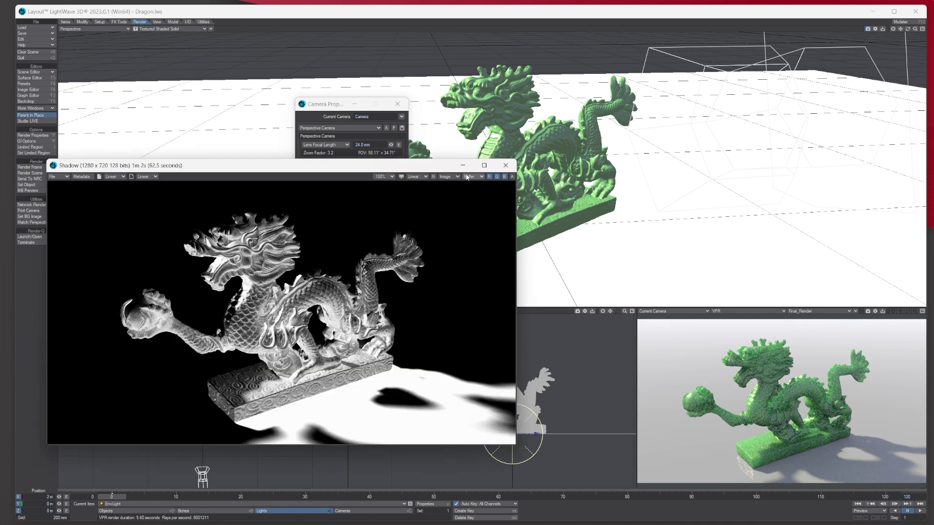
Return the viewer to the Depth buffer, close it, and set the camera viewport to Textured Shaded Solid
left_click_drag(82, 165, 208, 126)
left_click(182, 138)
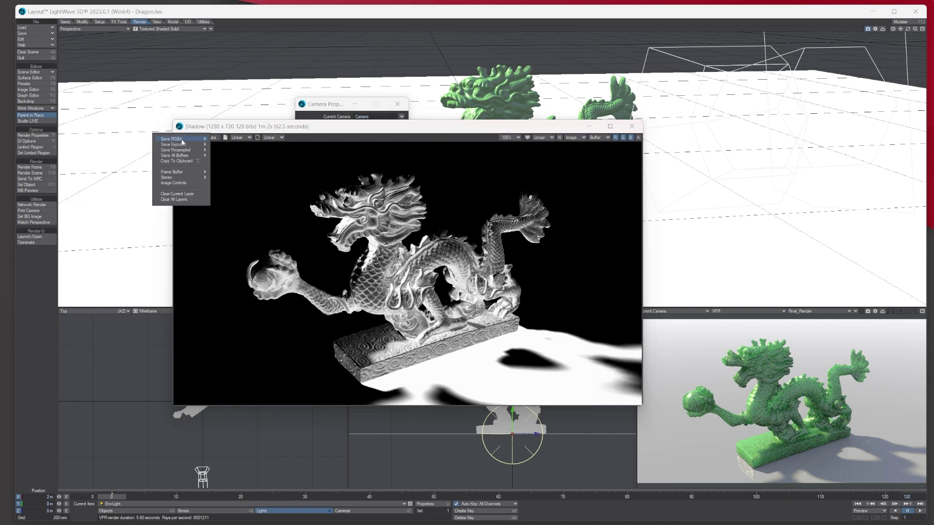
mouse_move(183, 140)
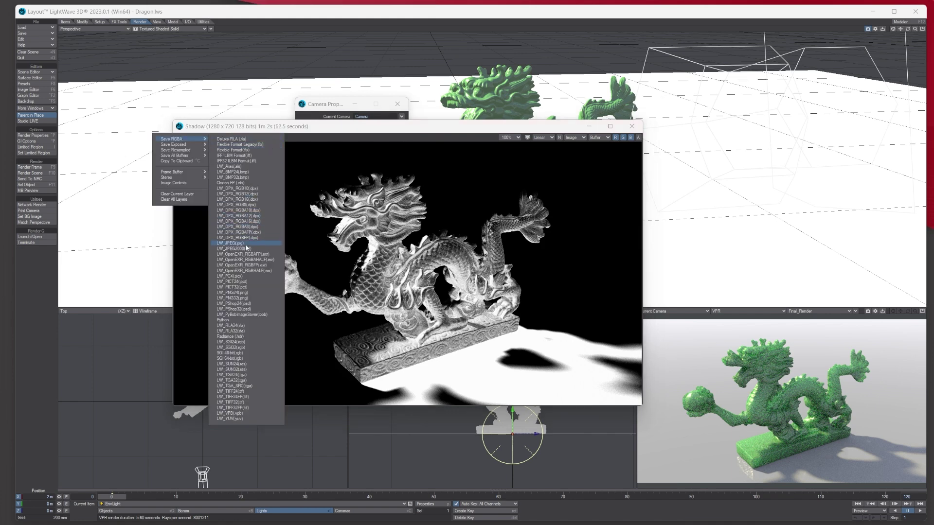
left_click(610, 138)
left_click(598, 129)
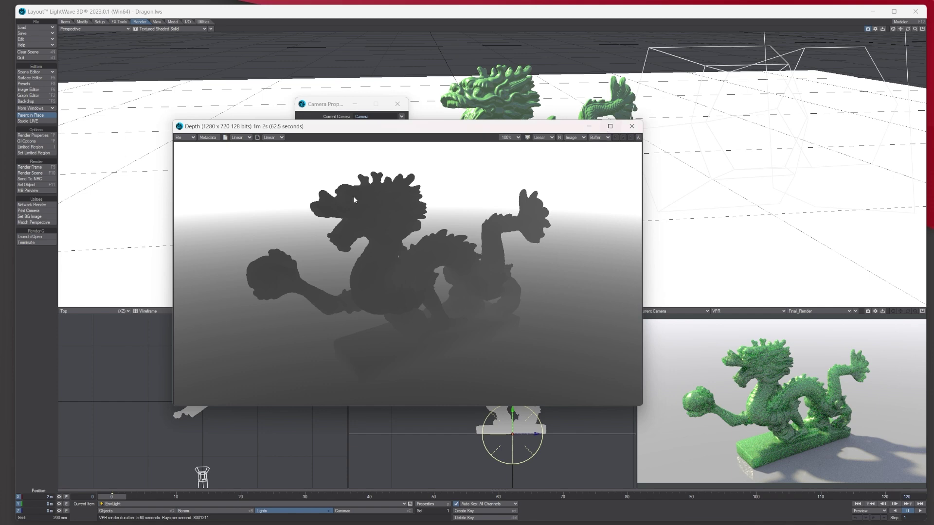
left_click(632, 128)
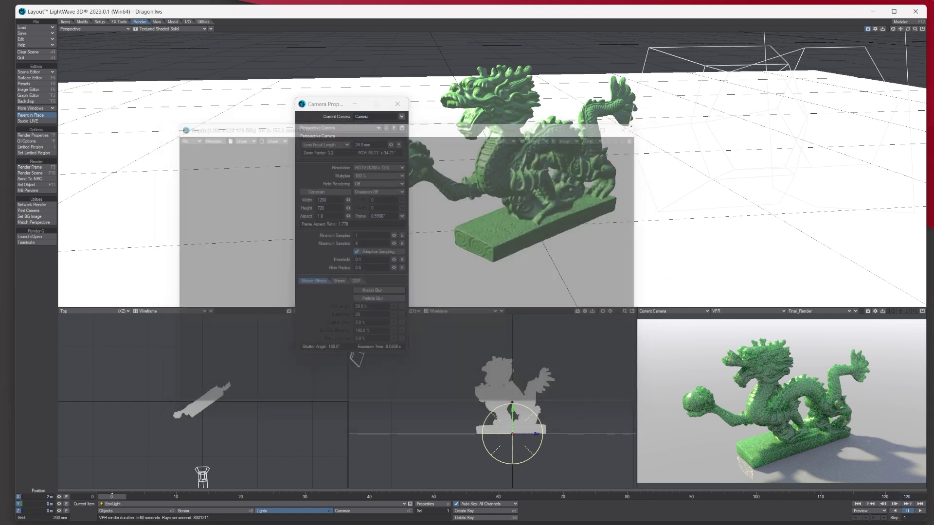
left_click(749, 311)
left_click(749, 295)
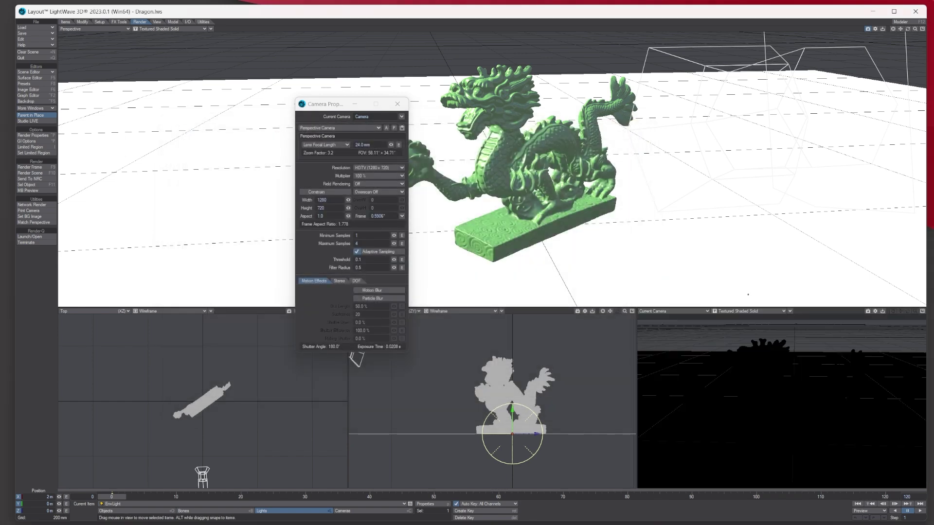